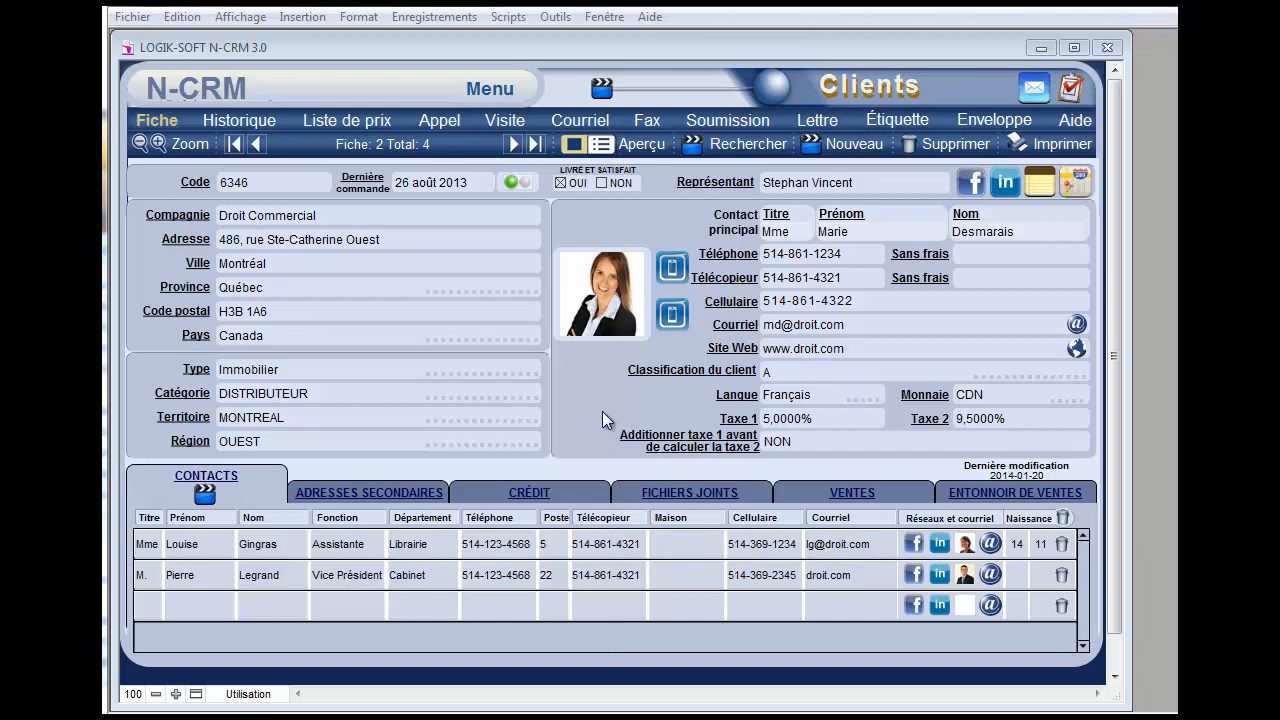
- Open the products' Modifier view and browse through the product records with their quantity price columns
{"action": "left_click", "coordinate": [488, 88]}
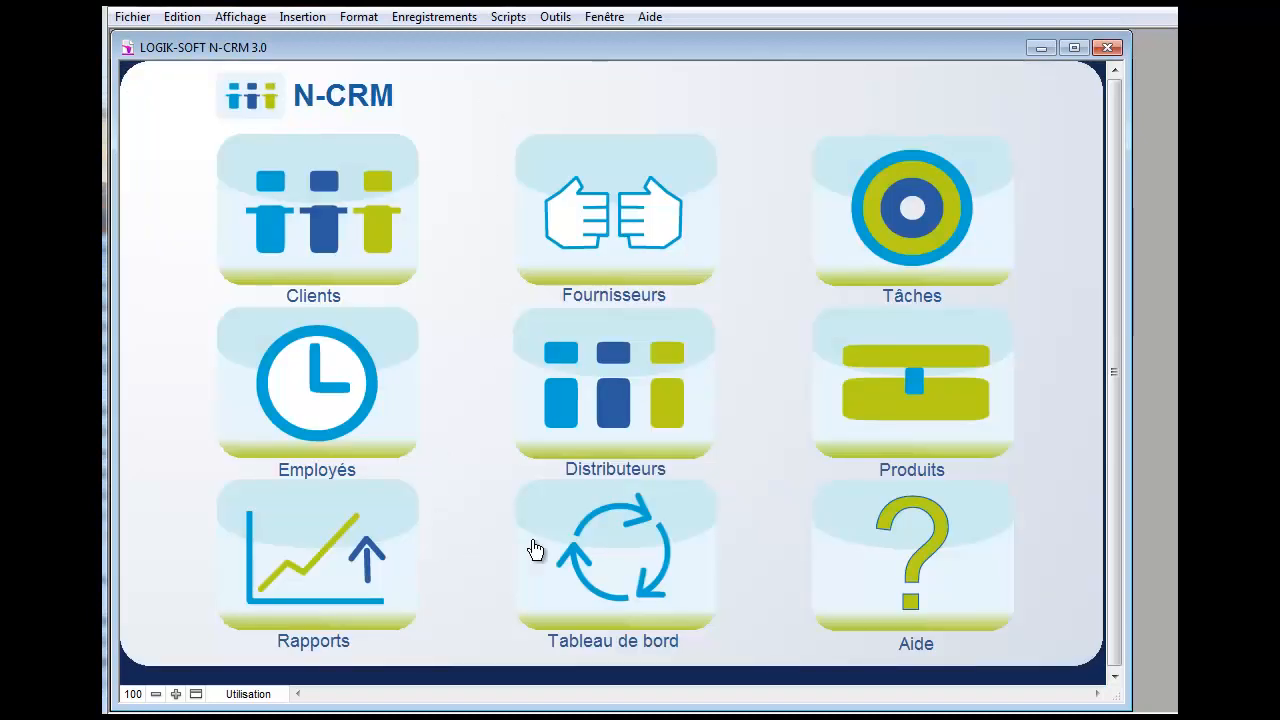
{"action": "left_click", "coordinate": [841, 420]}
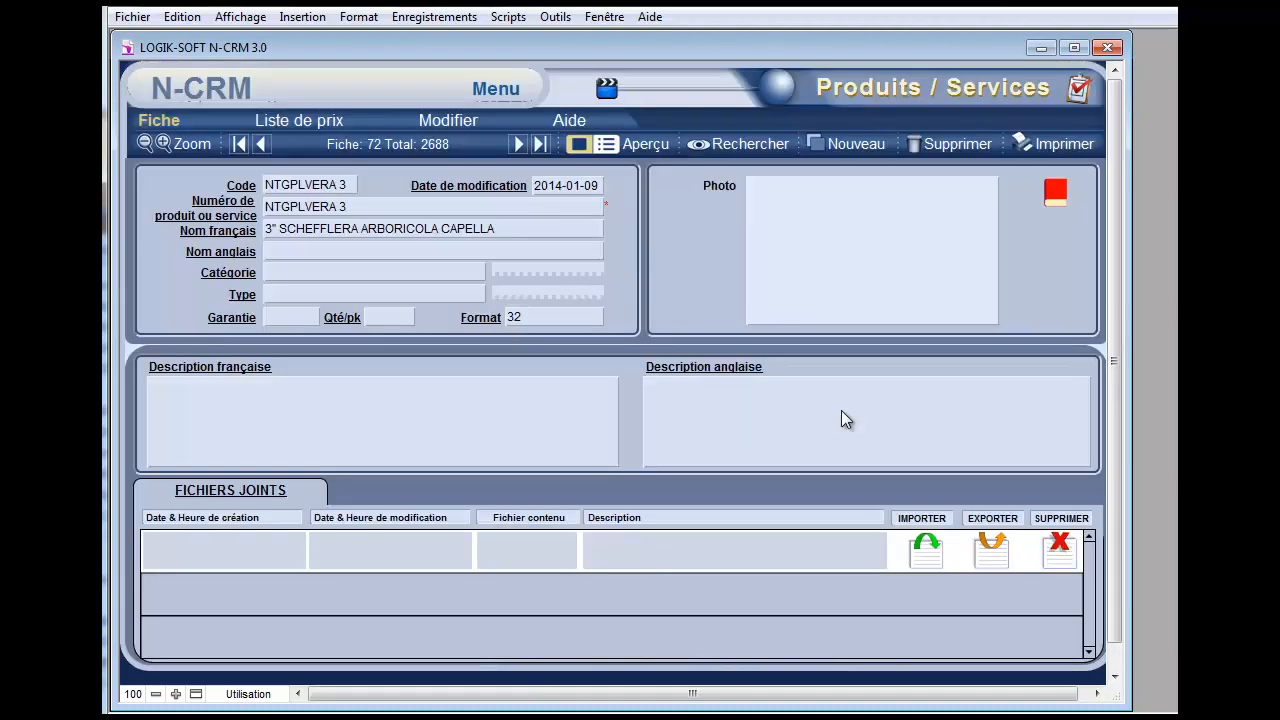
{"action": "left_click", "coordinate": [458, 125]}
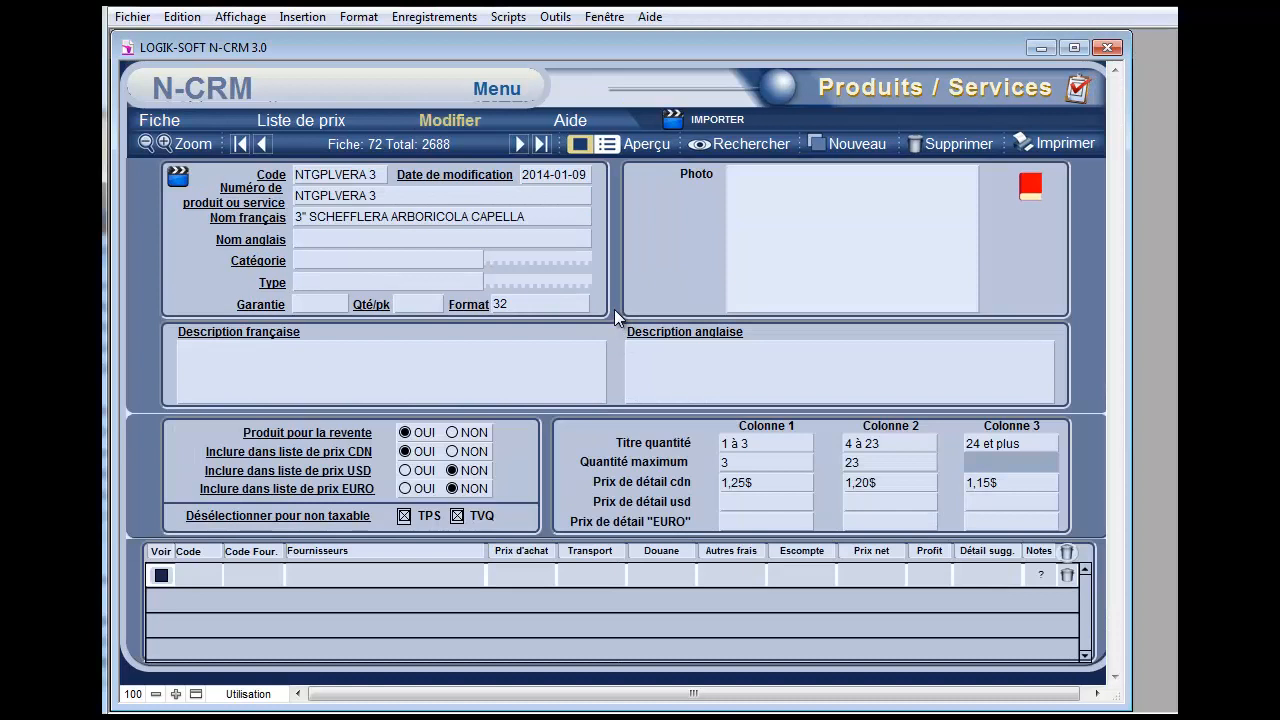
{"action": "scroll", "coordinate": [615, 309], "scroll_direction": "down", "scroll_amount": 11}
{"action": "scroll", "coordinate": [615, 309], "scroll_direction": "down", "scroll_amount": 13}
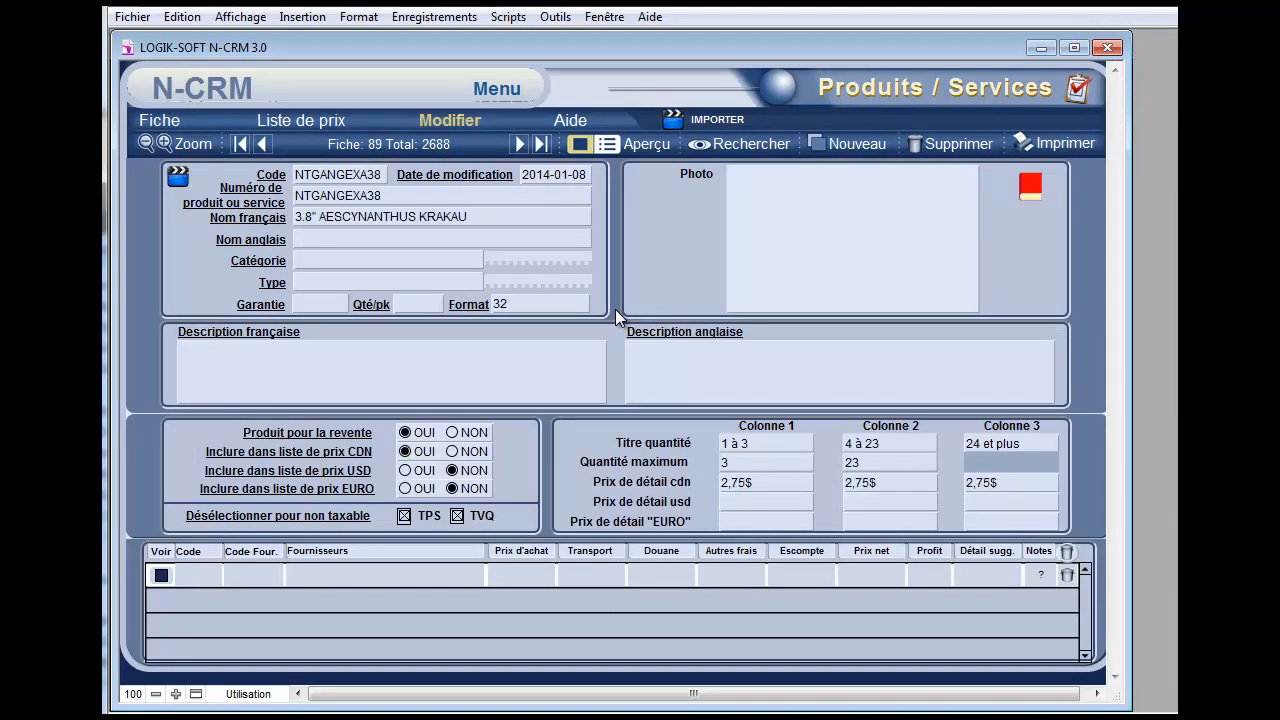
{"action": "scroll", "coordinate": [620, 281], "scroll_direction": "down", "scroll_amount": 1}
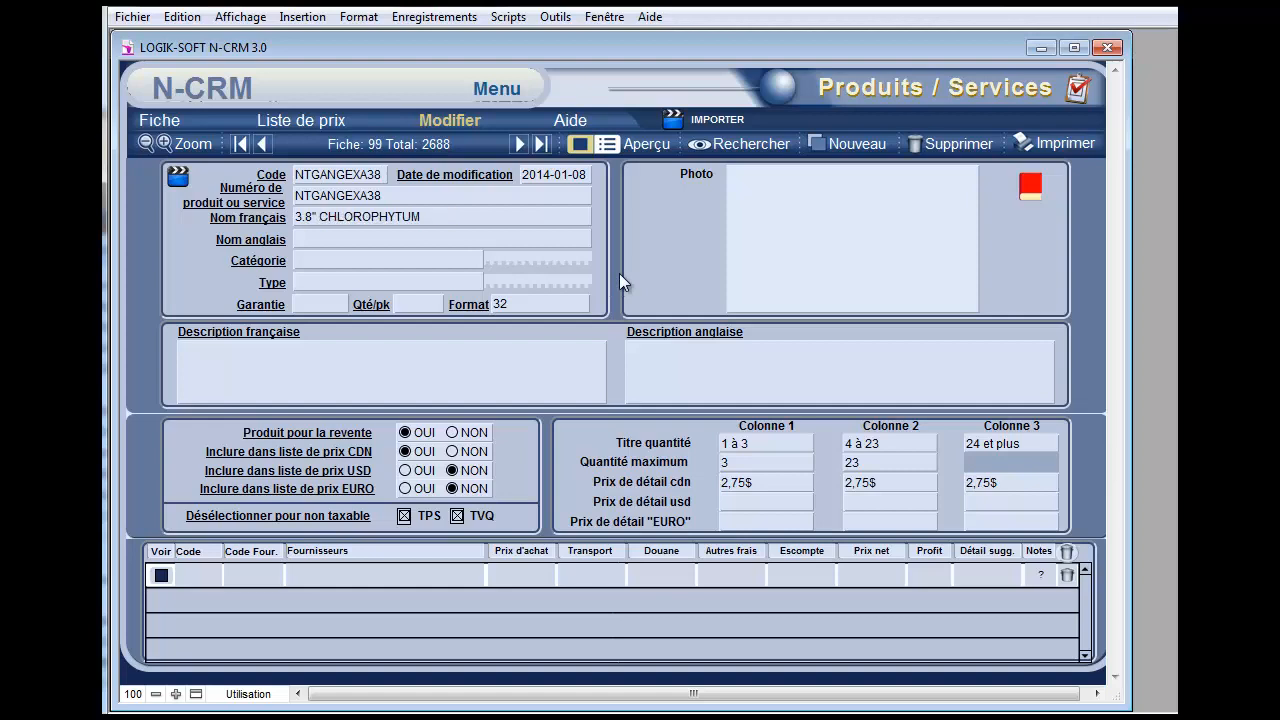
- Return to the Droit Commercial client record and create a new quote (Soumission) for it
{"action": "left_click", "coordinate": [502, 90]}
{"action": "left_click", "coordinate": [327, 174]}
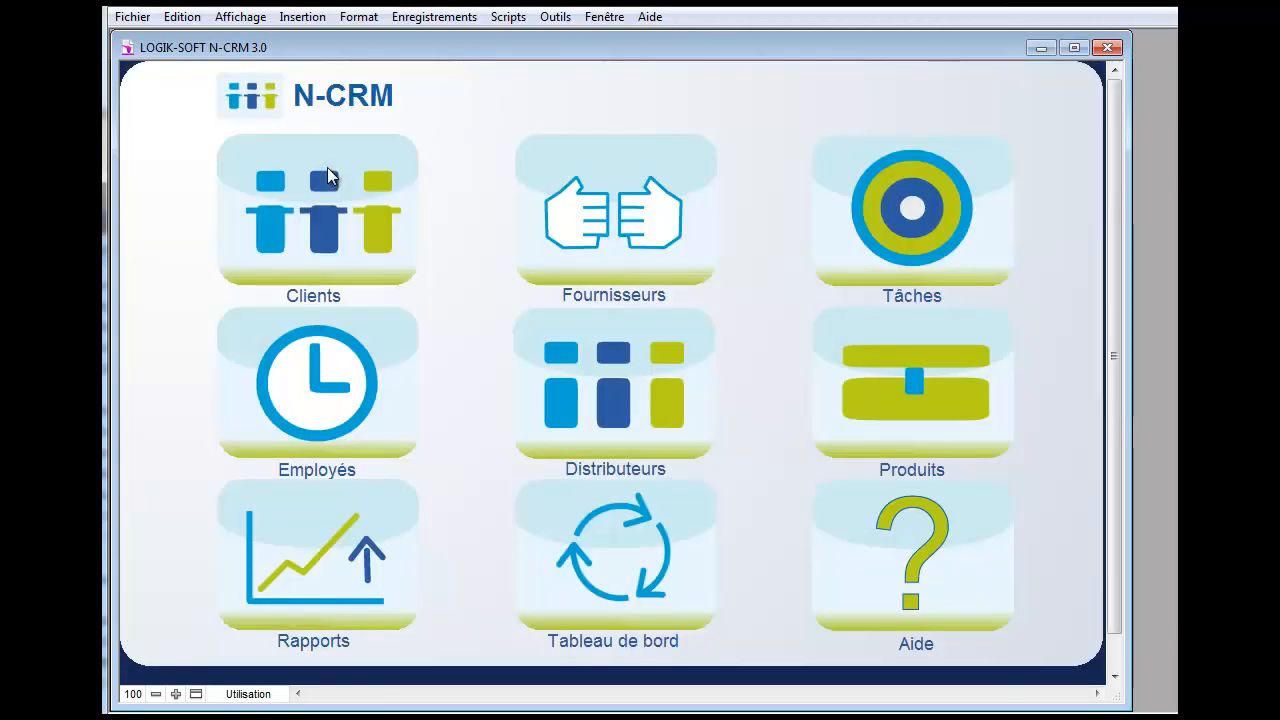
{"action": "left_click", "coordinate": [709, 119]}
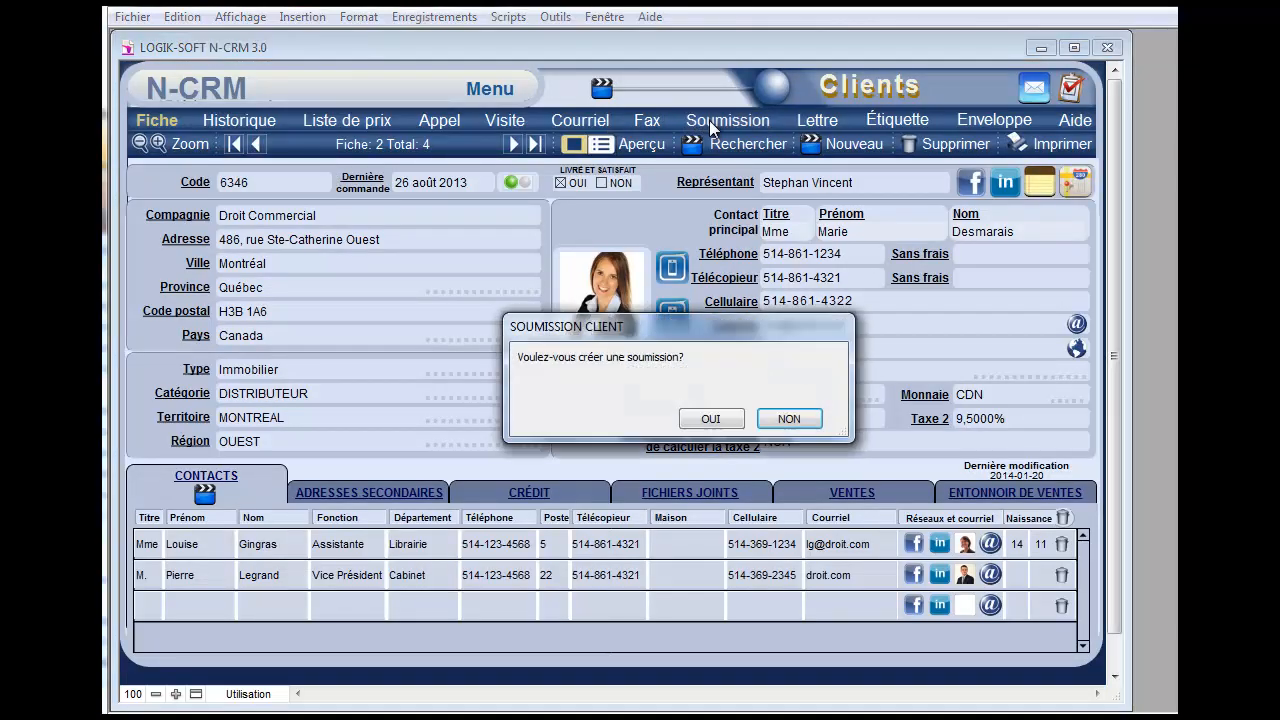
{"action": "left_click", "coordinate": [706, 420]}
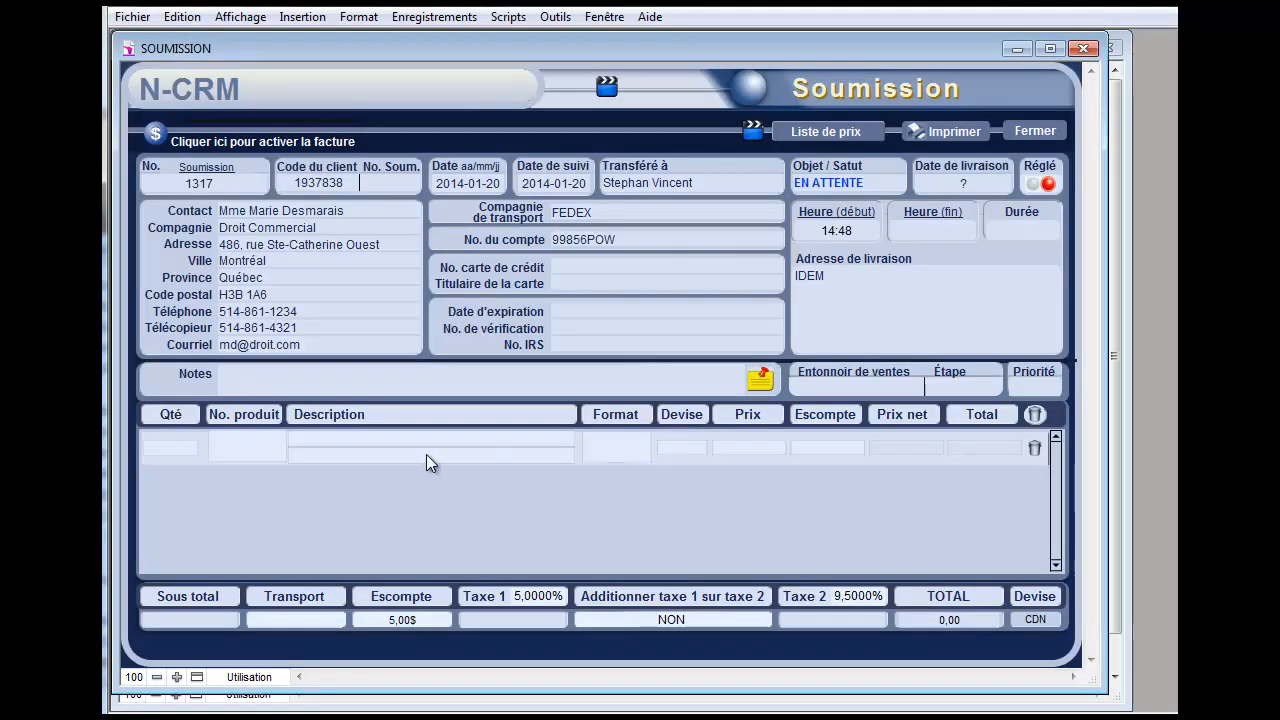
- Add quote lines for 5 units of NFHASIATLI6 and 5 units of NFHCANOEPC4, with a 5% discount on the lily line
{"action": "left_click", "coordinate": [184, 447]}
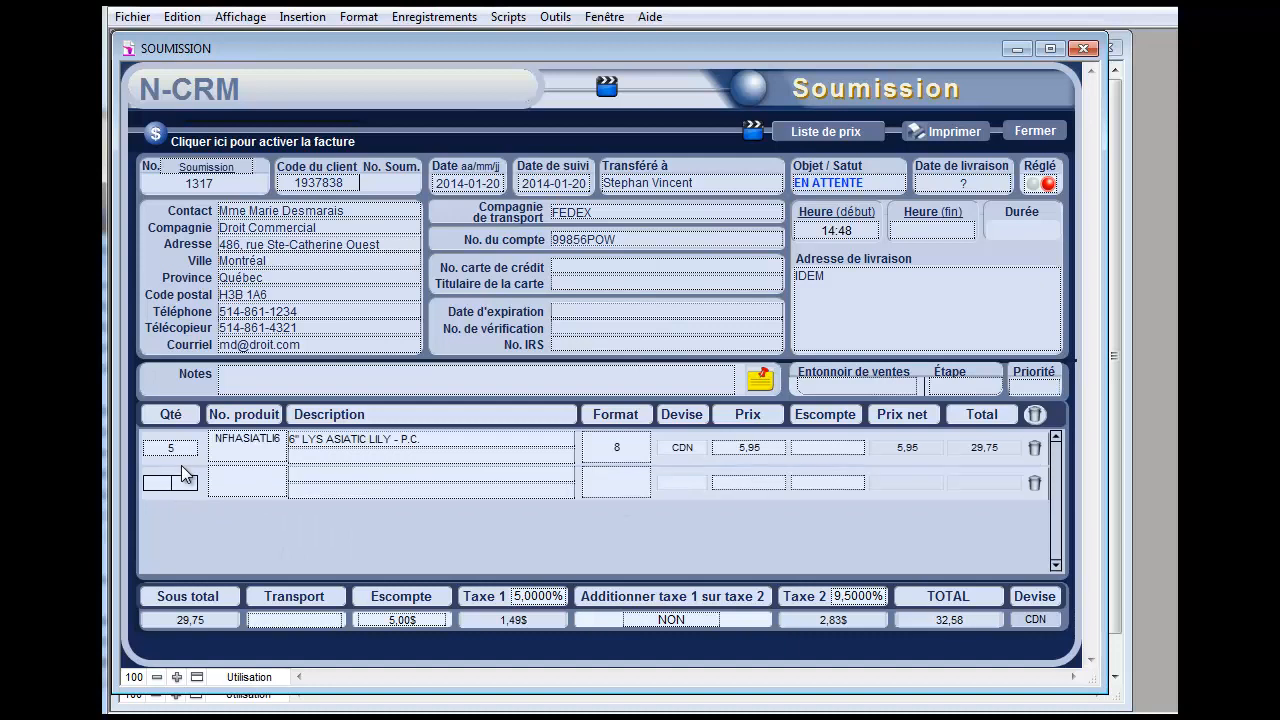
{"action": "type", "text": "5"}
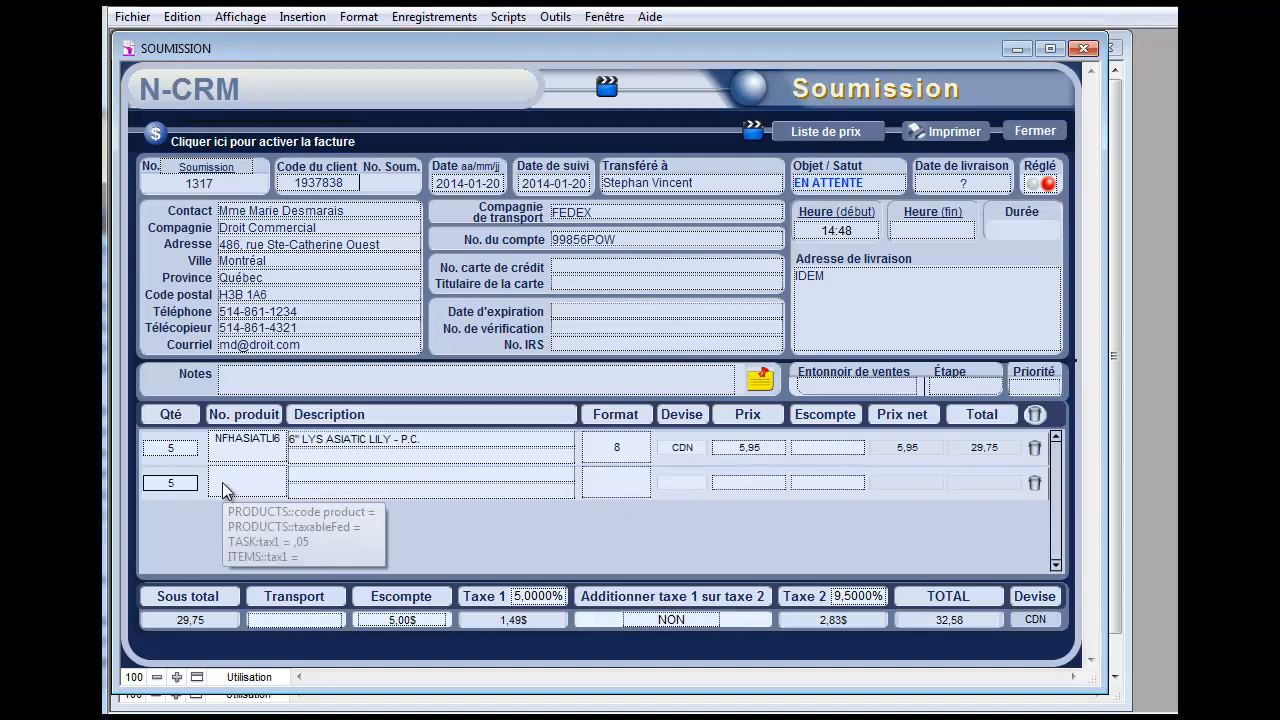
{"action": "left_click", "coordinate": [224, 490]}
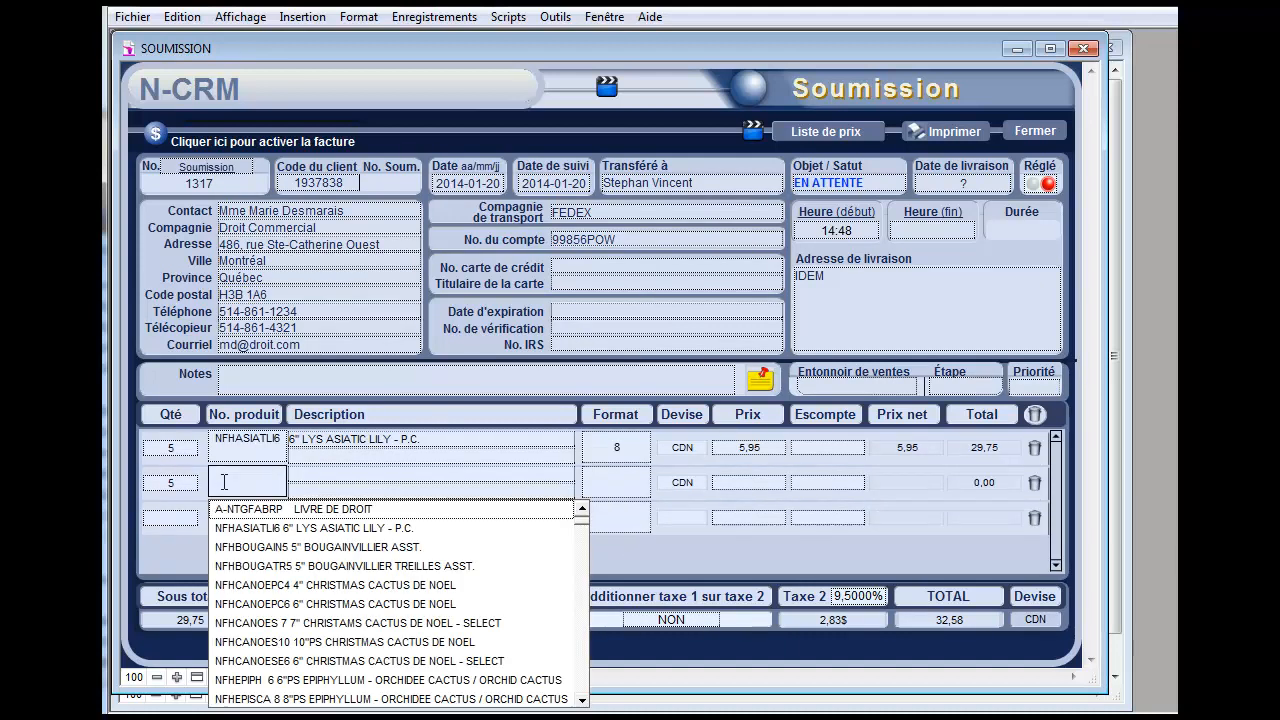
{"action": "left_click", "coordinate": [285, 586]}
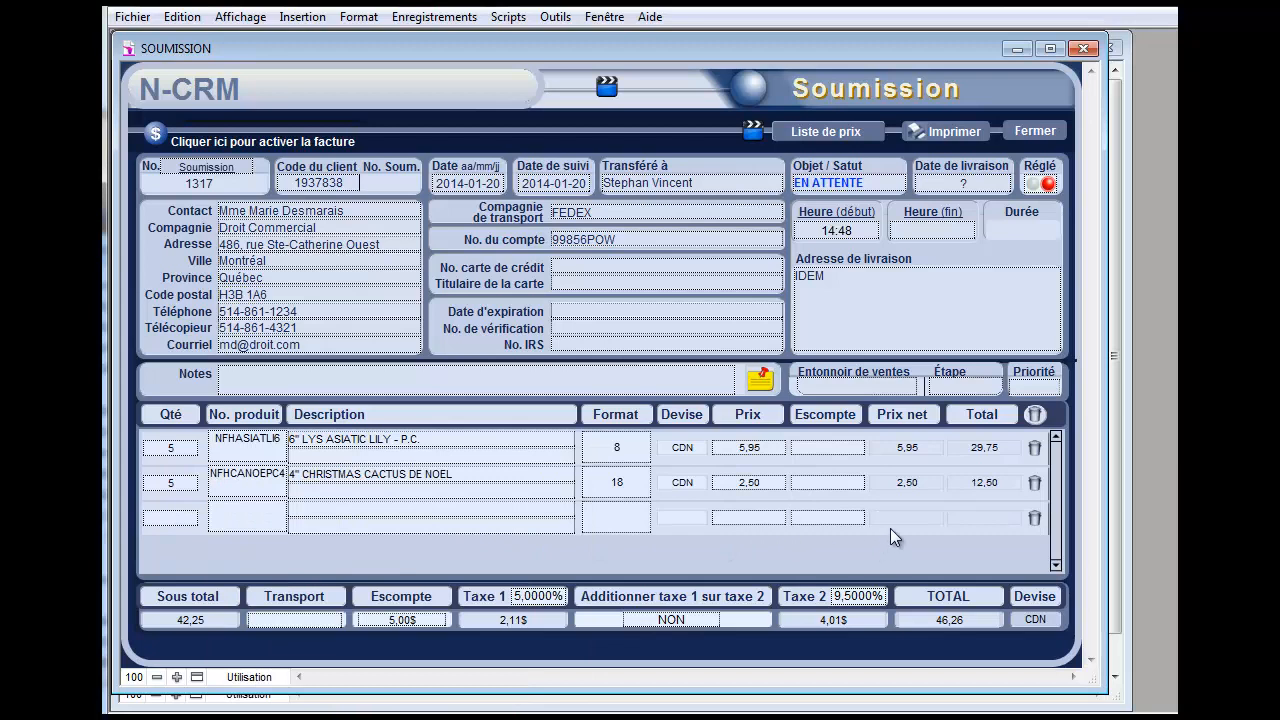
{"action": "left_click", "coordinate": [822, 446]}
{"action": "left_click", "coordinate": [810, 541]}
- Set the quote's follow-up date to 2014-01-23 and its delivery date to 2014-01-21
{"action": "left_click", "coordinate": [541, 187]}
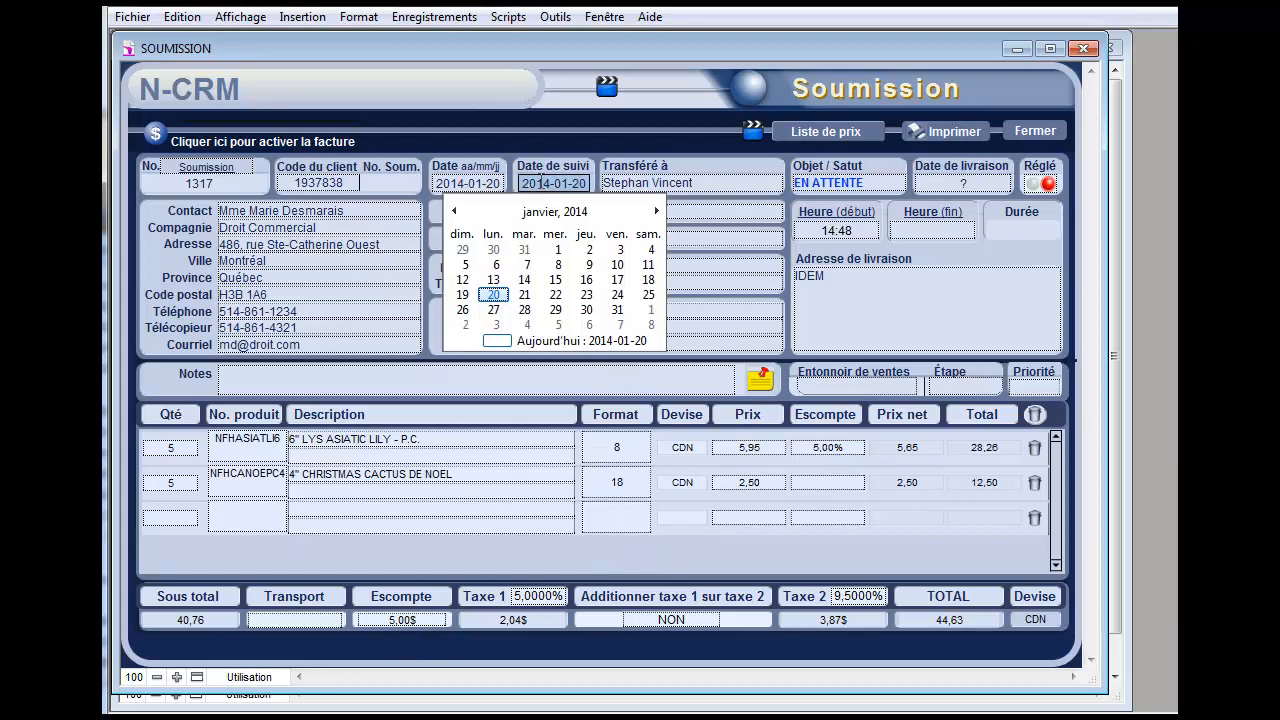
{"action": "left_click", "coordinate": [586, 294]}
{"action": "key", "text": "Tab"}
{"action": "left_click", "coordinate": [450, 231]}
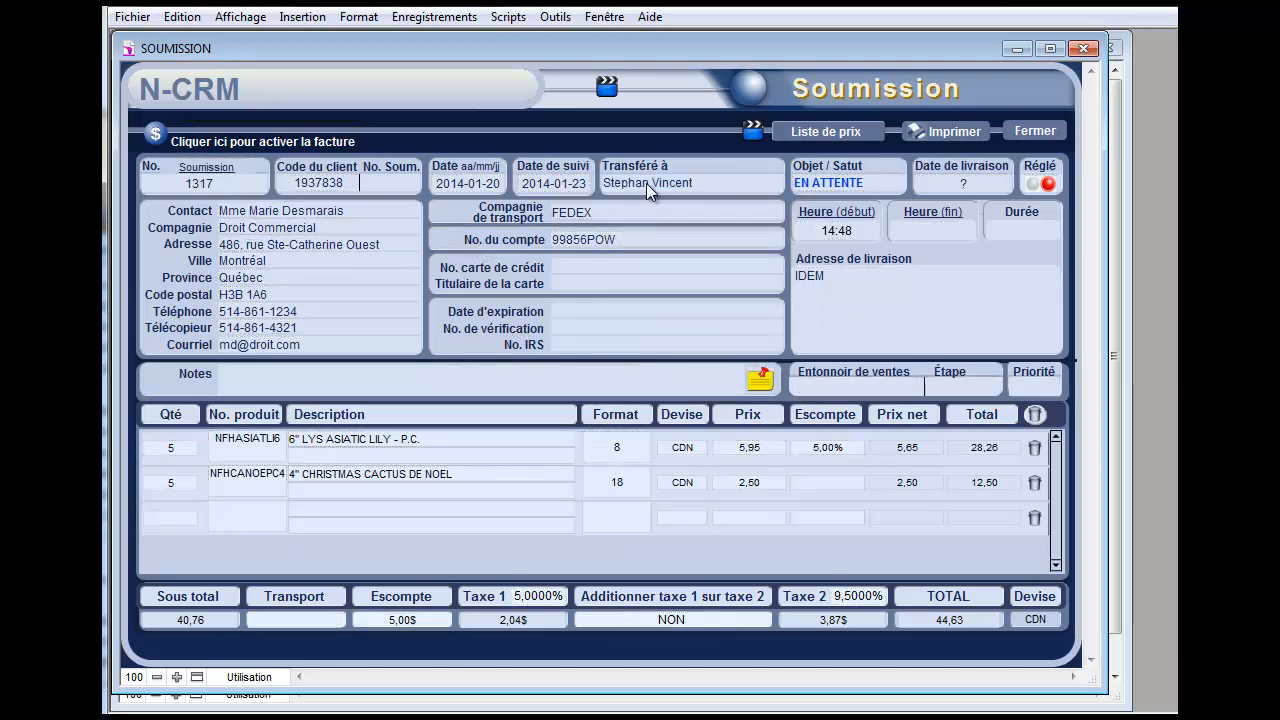
{"action": "left_click", "coordinate": [963, 182]}
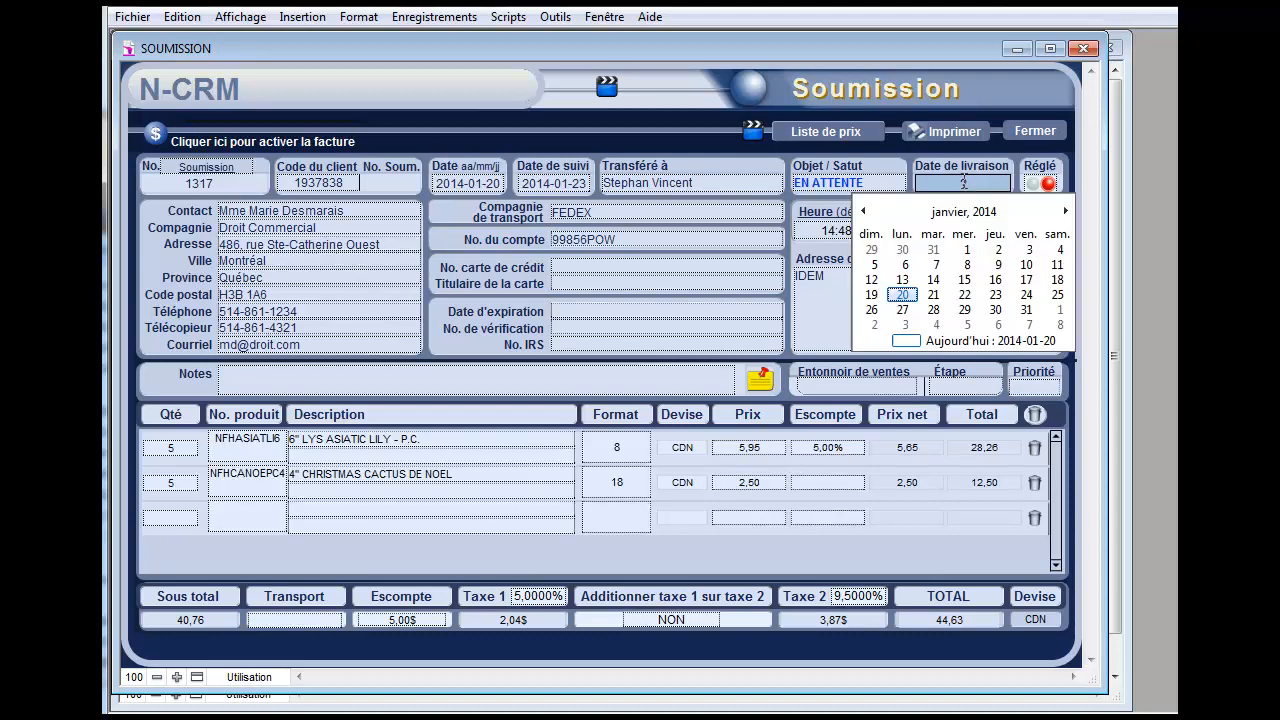
{"action": "left_click", "coordinate": [933, 295]}
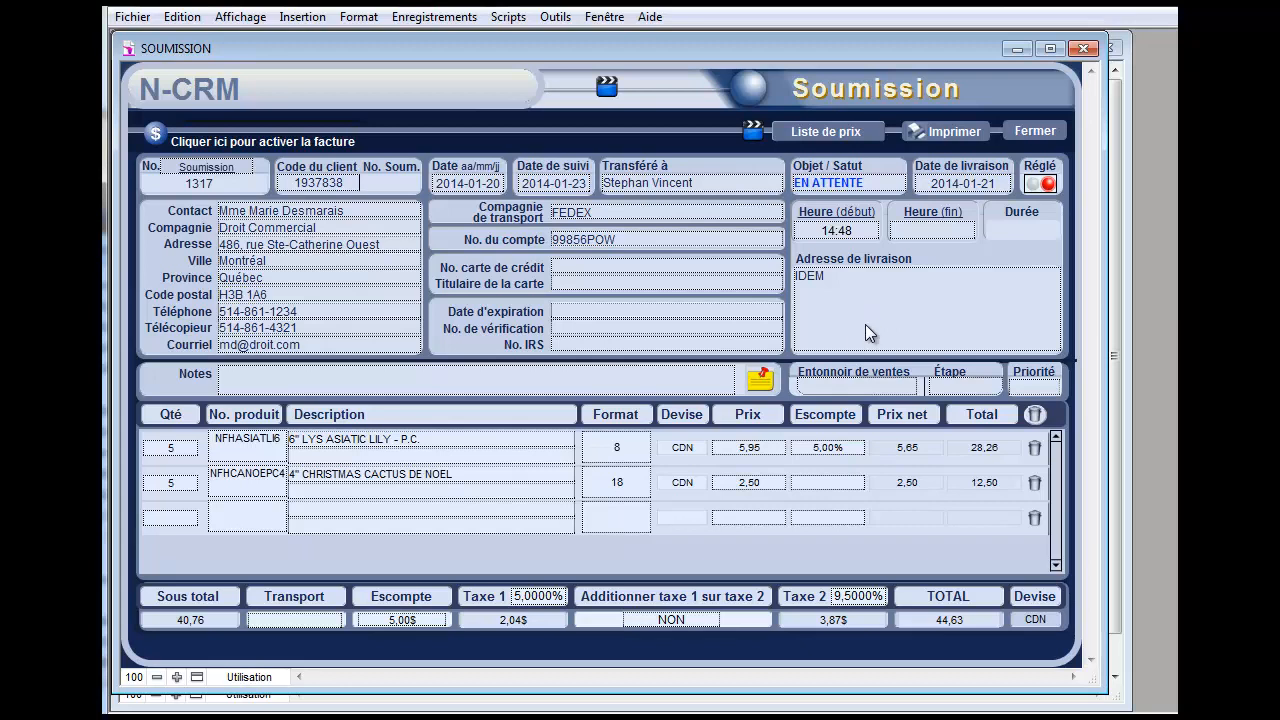
- Set the quote's end time, Heure (fin), to 15:30
{"action": "left_click", "coordinate": [893, 309]}
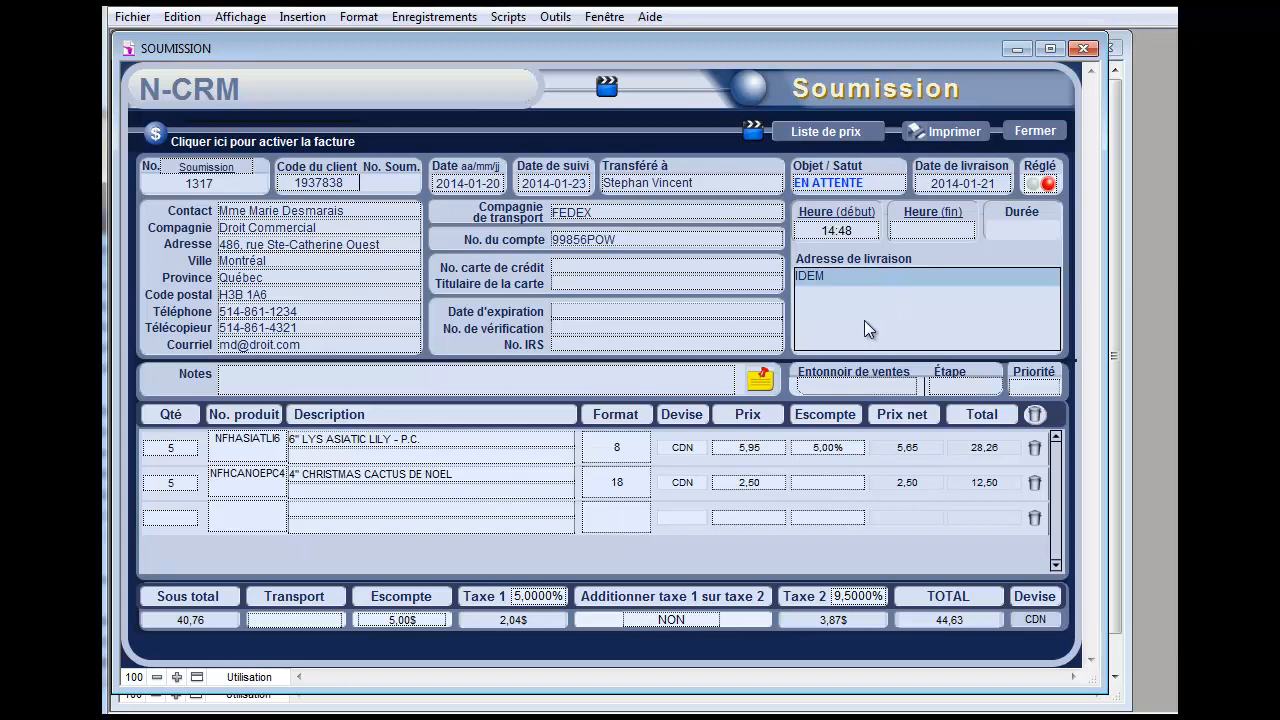
{"action": "left_click", "coordinate": [928, 230]}
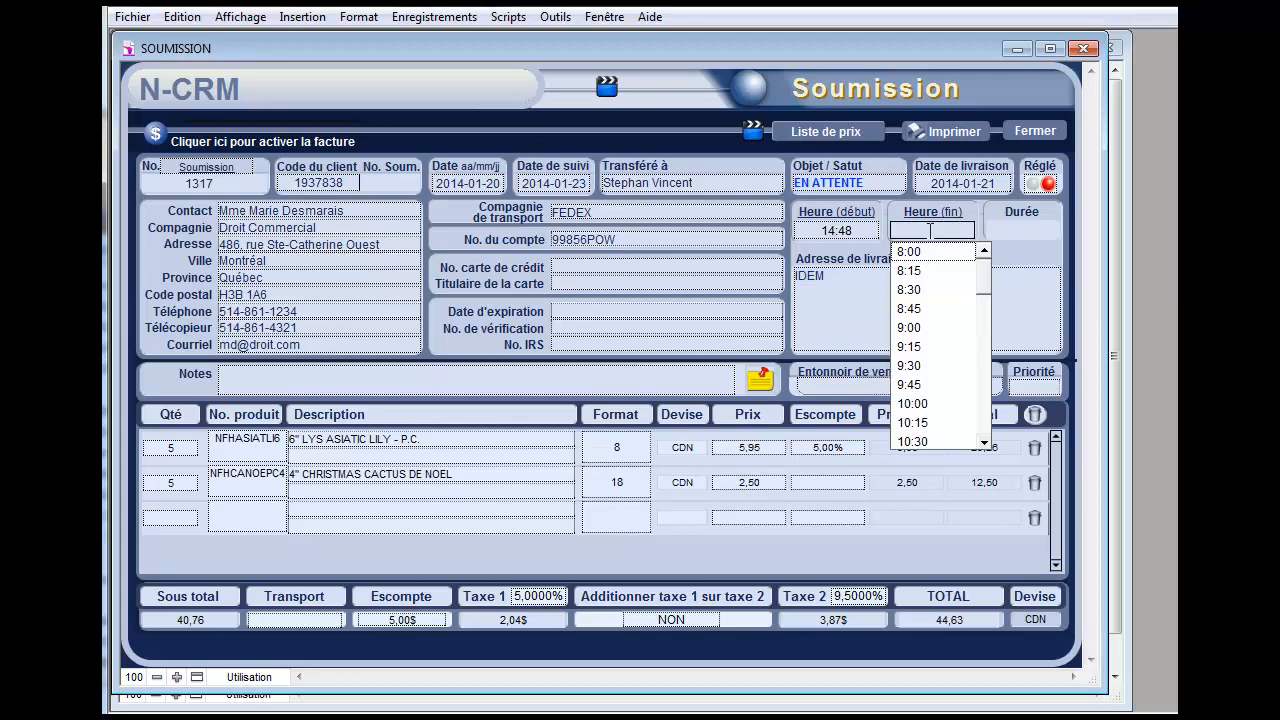
{"action": "scroll", "coordinate": [941, 360], "scroll_direction": "down", "scroll_amount": 7}
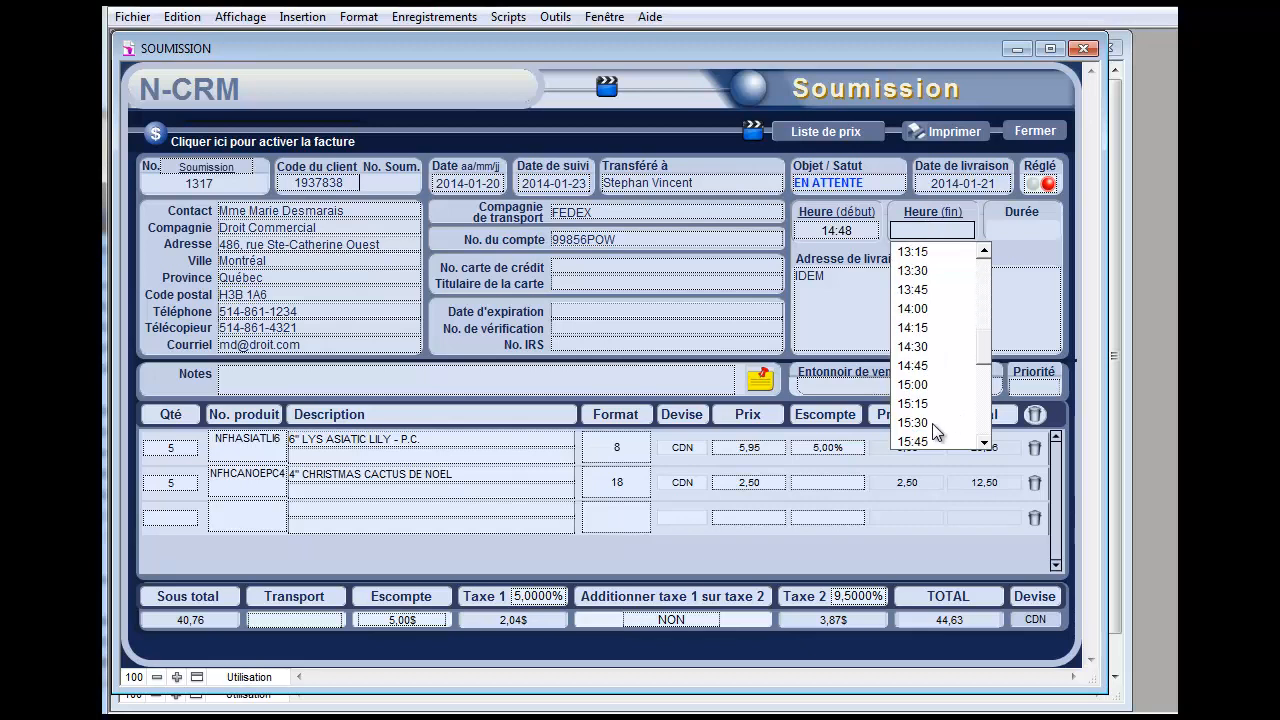
{"action": "left_click", "coordinate": [940, 423]}
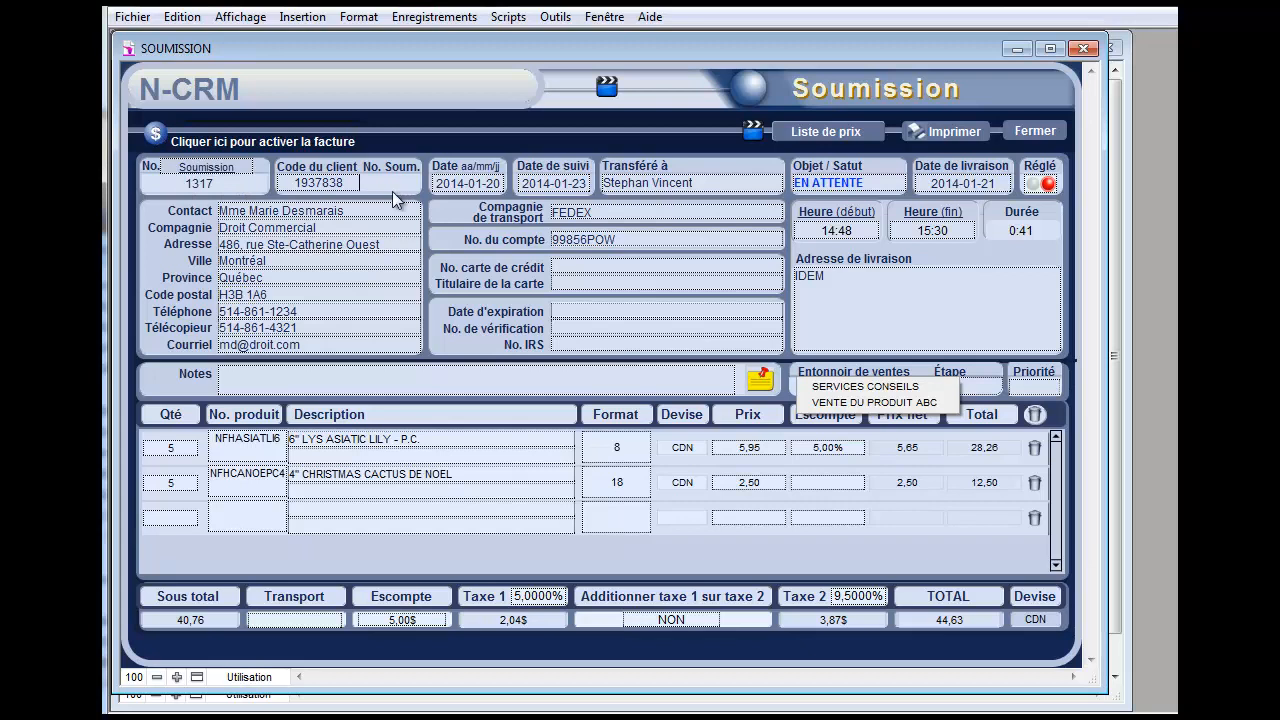
- Convert the quote into an invoice, mark it as settled (Réglé) and close it
{"action": "left_click", "coordinate": [155, 136]}
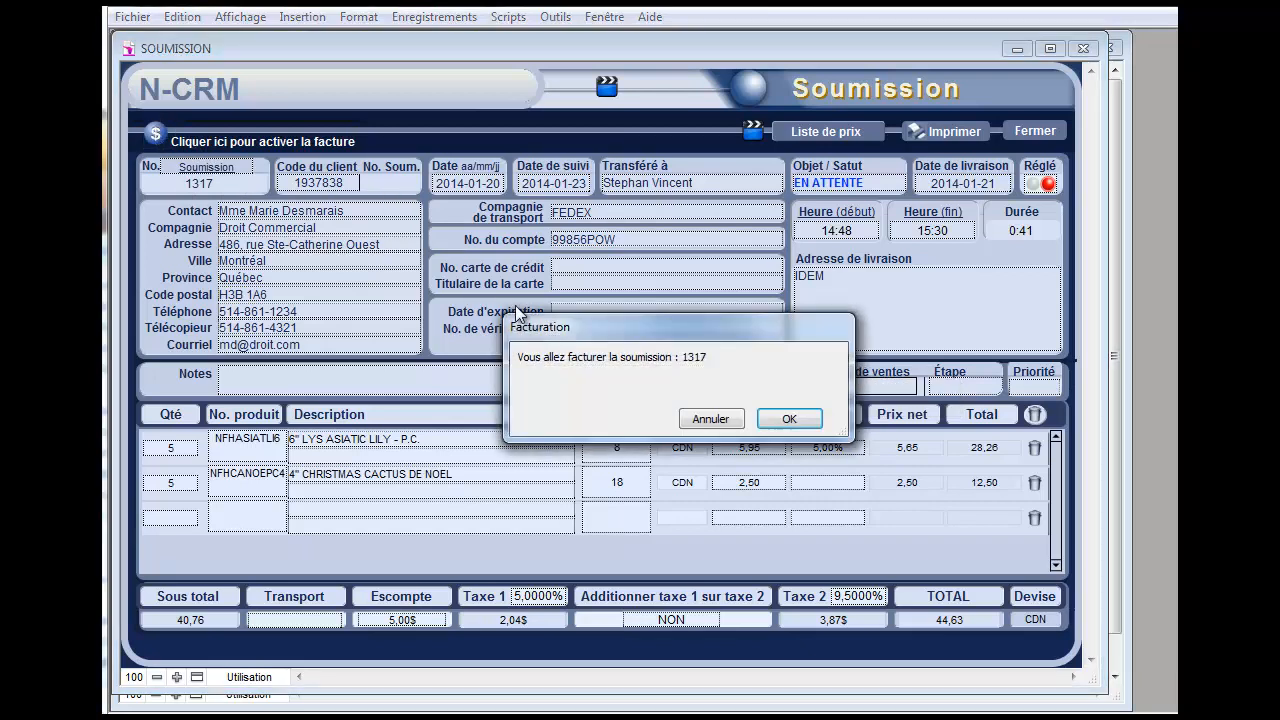
{"action": "left_click", "coordinate": [772, 420]}
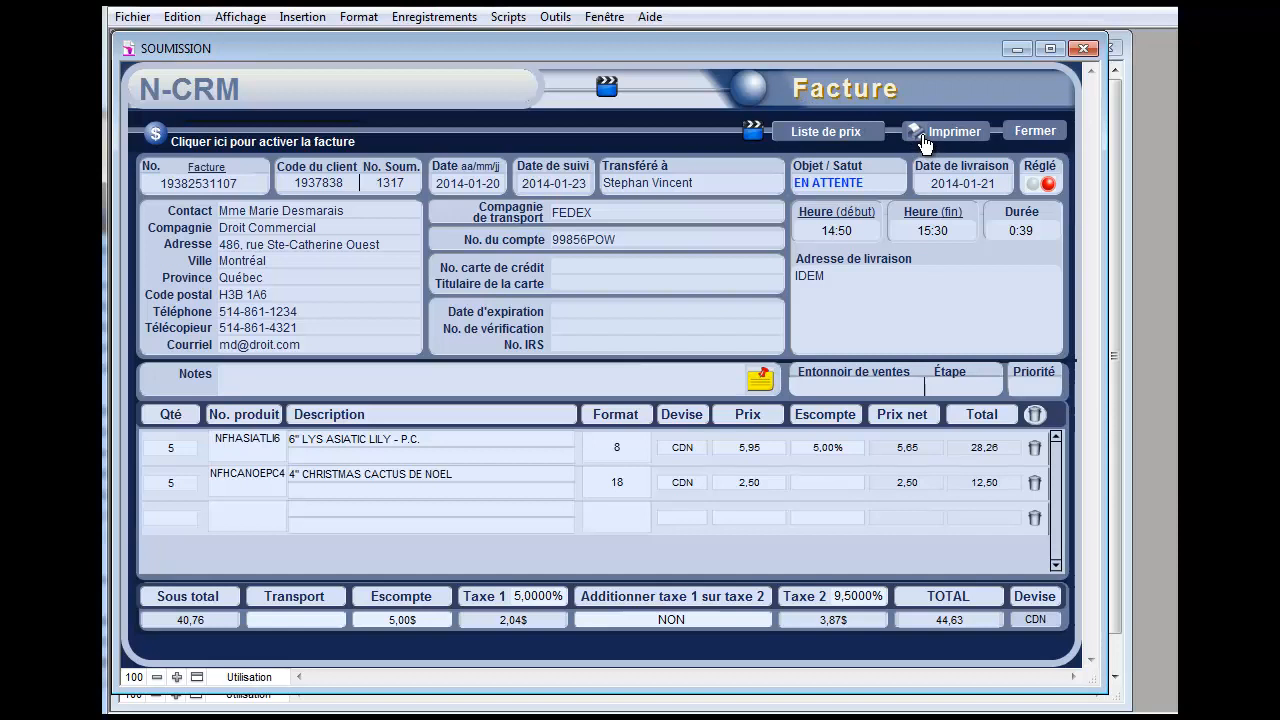
{"action": "left_click", "coordinate": [1036, 186]}
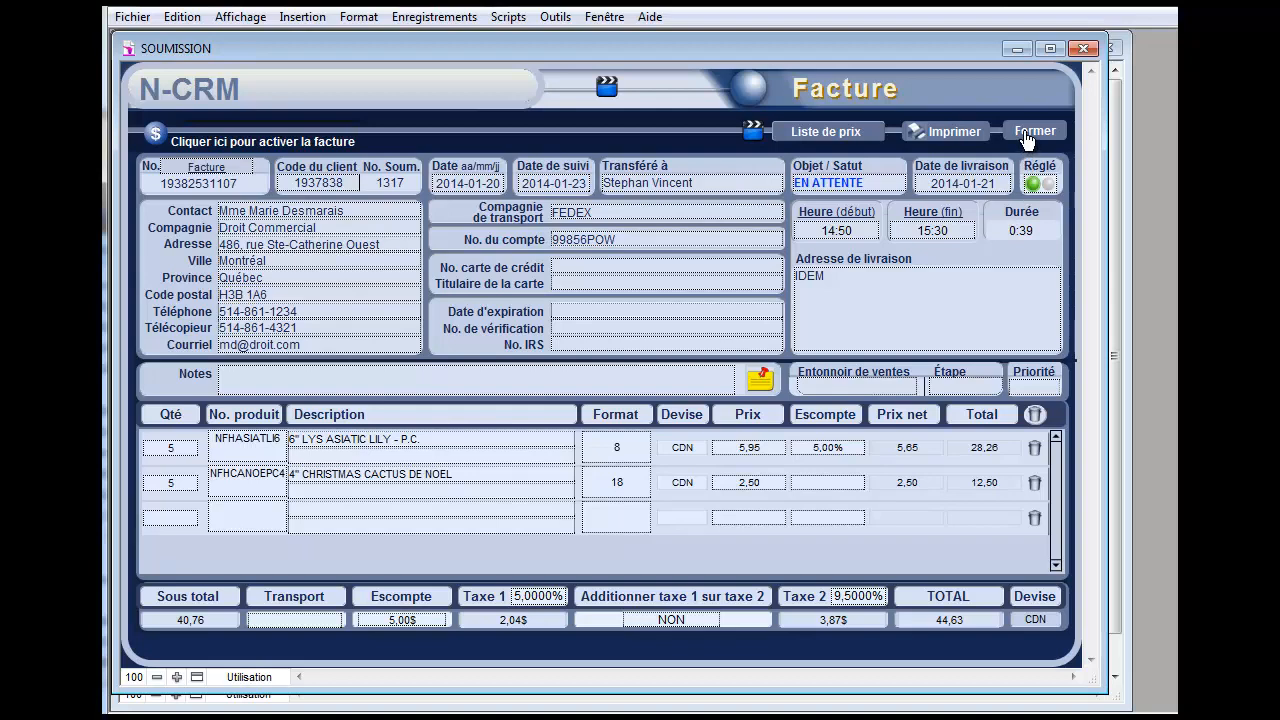
{"action": "left_click", "coordinate": [1026, 134]}
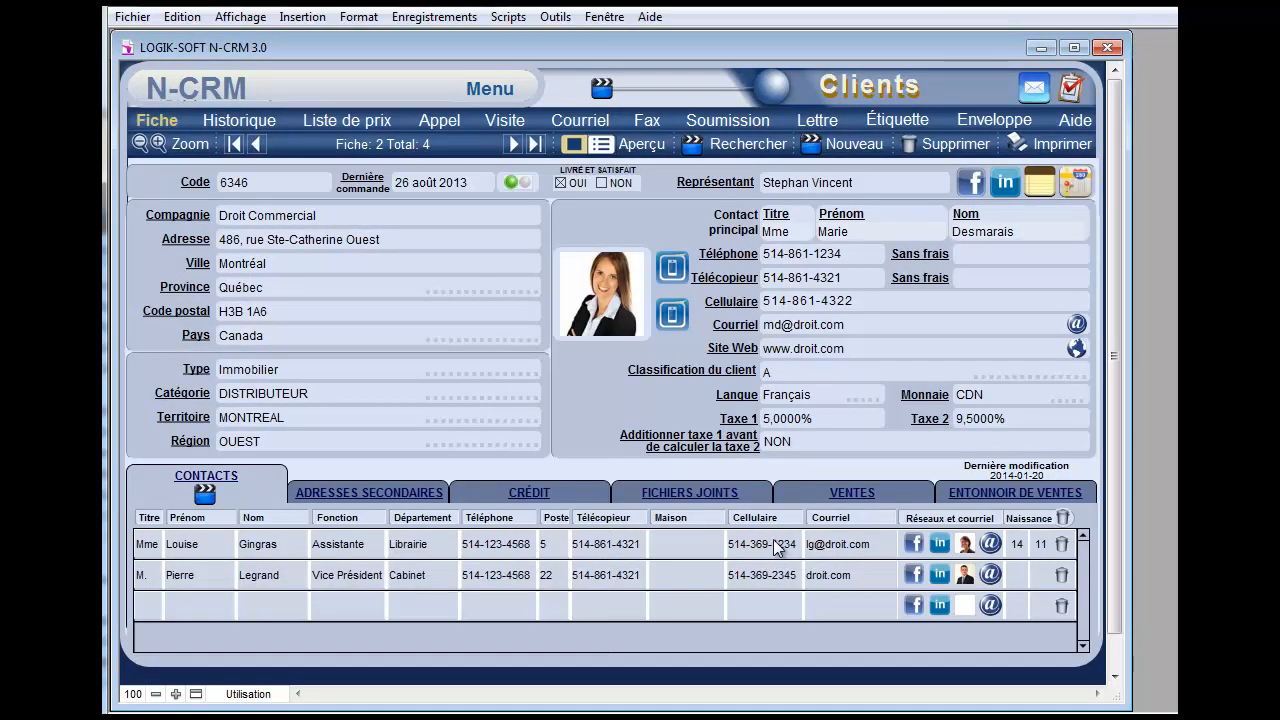
- Review the invoices in the client's sales list, then return to the client's contacts
{"action": "left_click", "coordinate": [862, 493]}
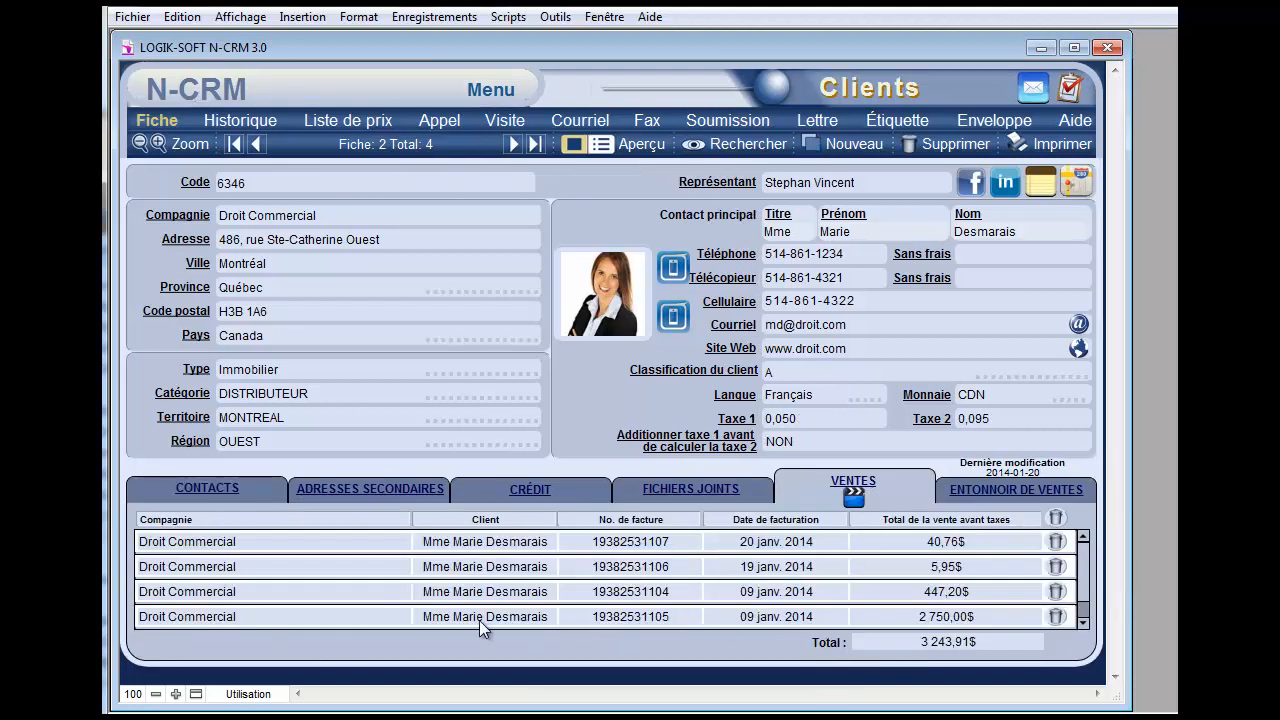
{"action": "left_click", "coordinate": [1084, 621]}
{"action": "scroll", "coordinate": [1078, 583], "scroll_direction": "up", "scroll_amount": 1}
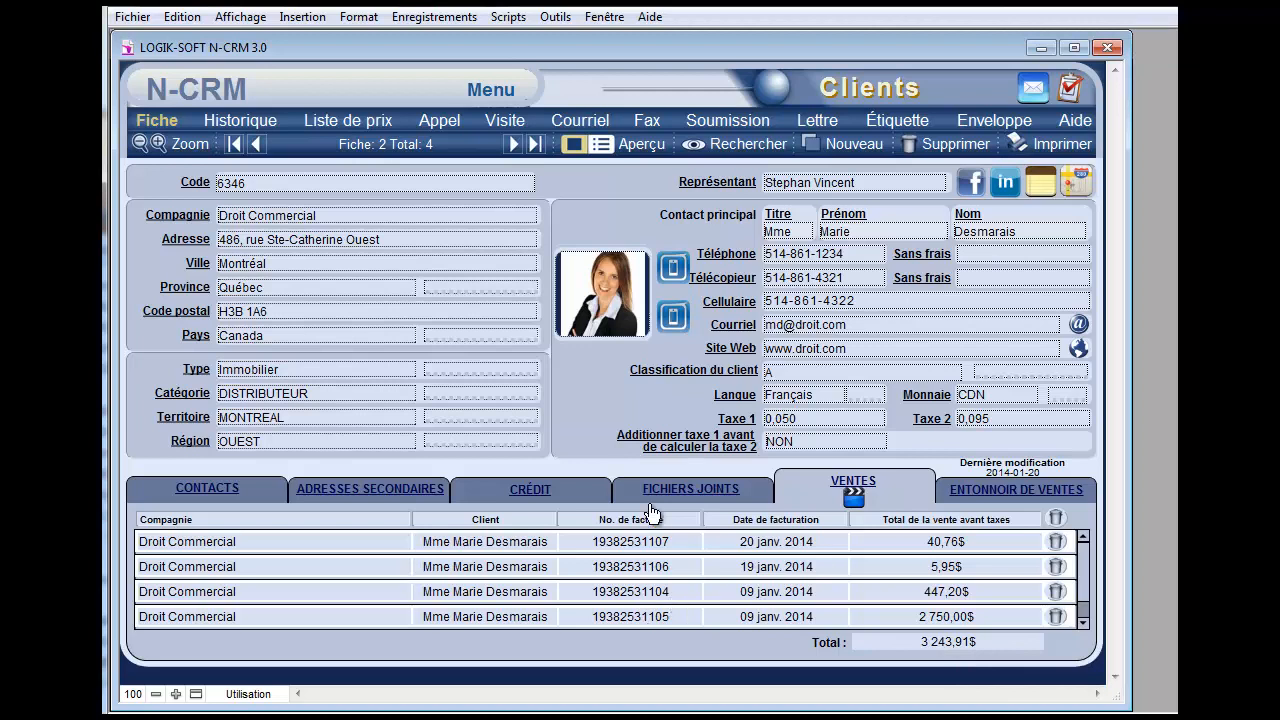
{"action": "left_click", "coordinate": [218, 490]}
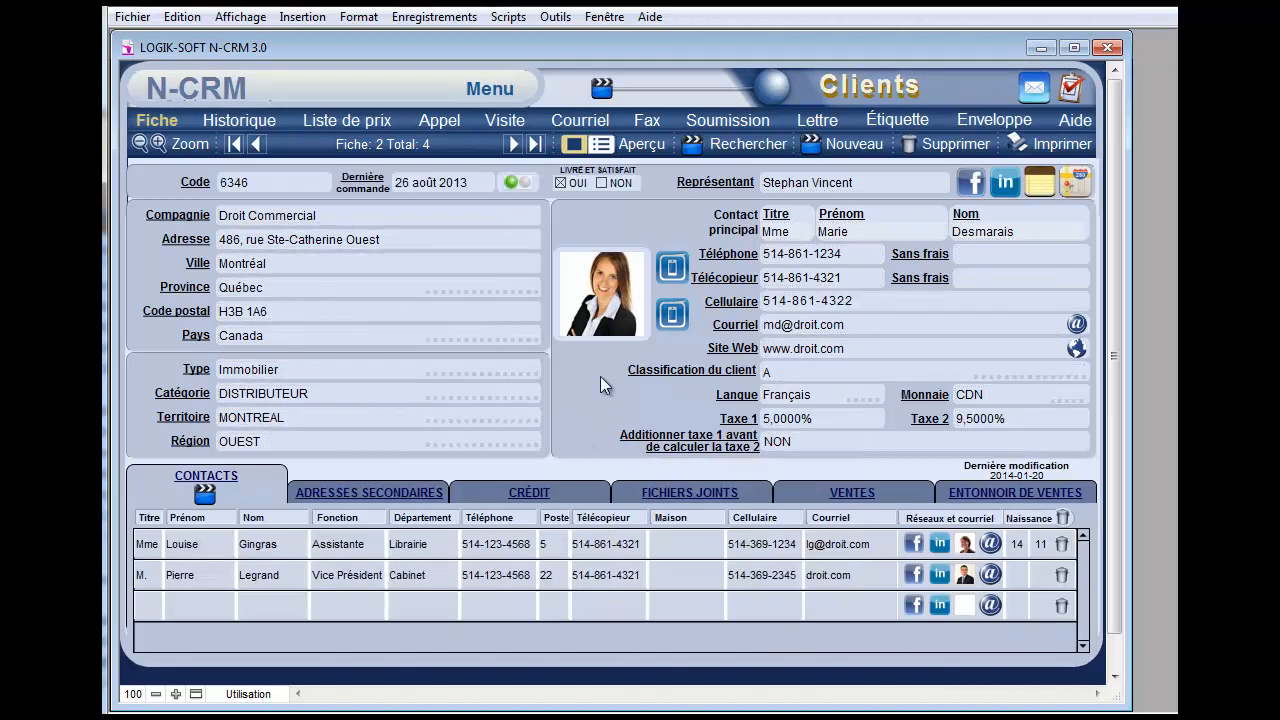